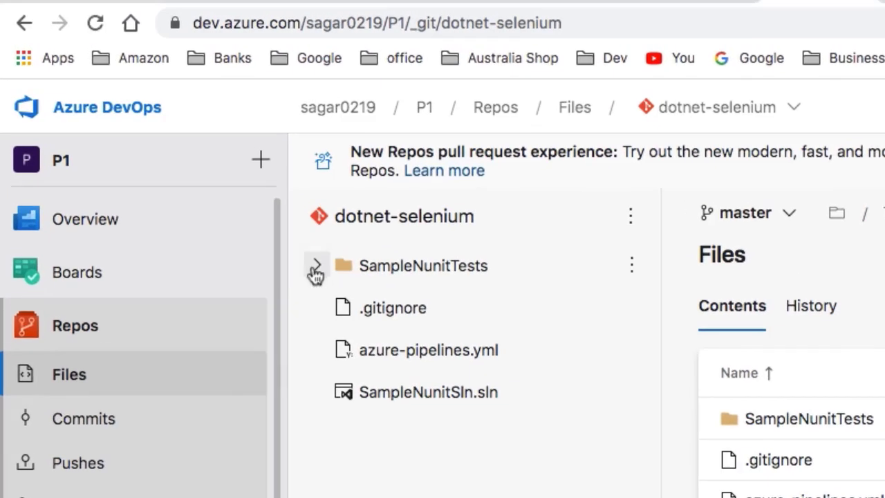
Open UnitTest1.cs from the SampleNunitTests folder of the dotnet-selenium repository and look through its code
{"action": "left_click", "coordinate": [316, 273]}
{"action": "left_click", "coordinate": [456, 350]}
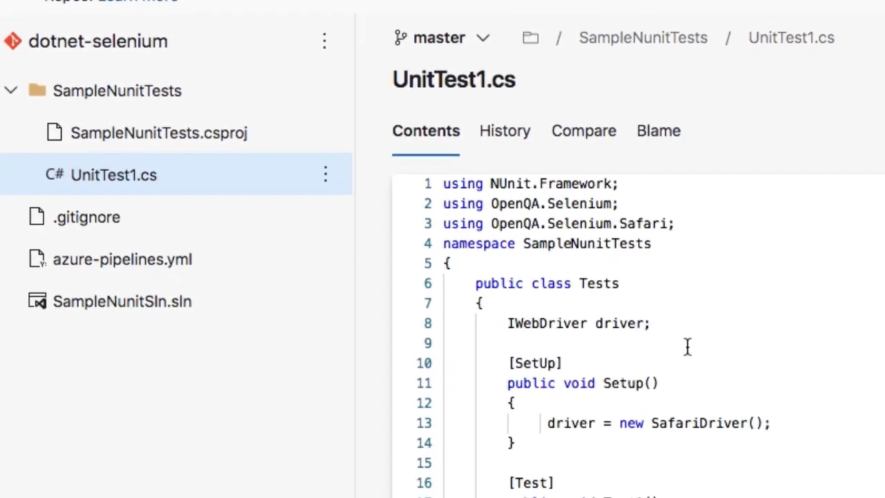
{"action": "scroll", "coordinate": [884, 497], "scroll_direction": "down", "scroll_amount": 5}
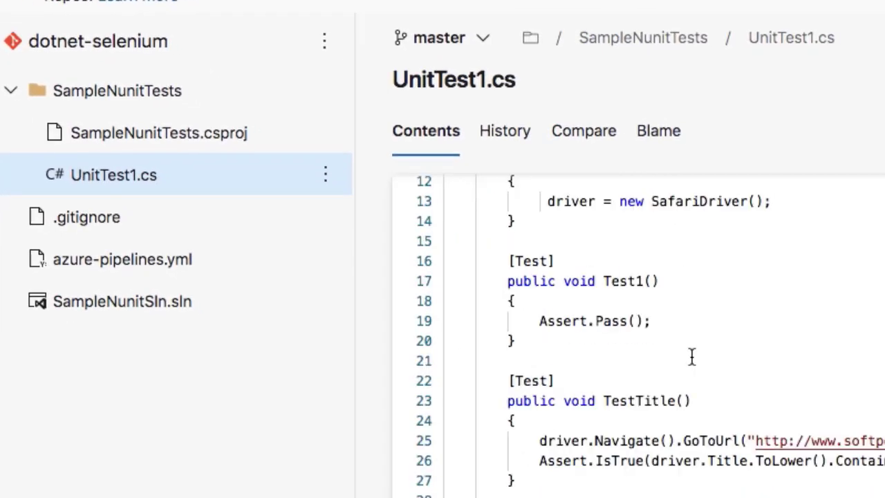
{"action": "scroll", "coordinate": [691, 356], "scroll_direction": "down", "scroll_amount": 3}
Examine the Test1 and TestTitle test methods in UnitTest1.cs, highlighting each method's code
{"action": "left_click_drag", "start_coordinate": [509, 294], "coordinate": [883, 374]}
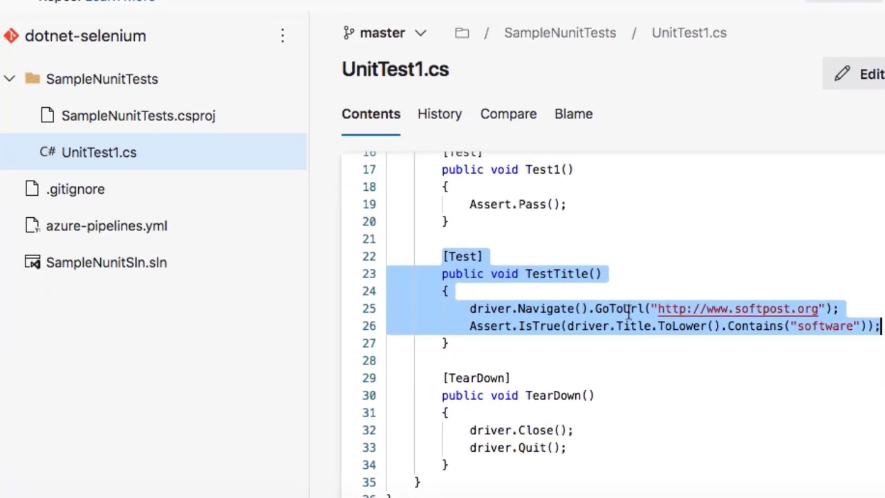
{"action": "scroll", "coordinate": [566, 252], "scroll_direction": "up", "scroll_amount": 2}
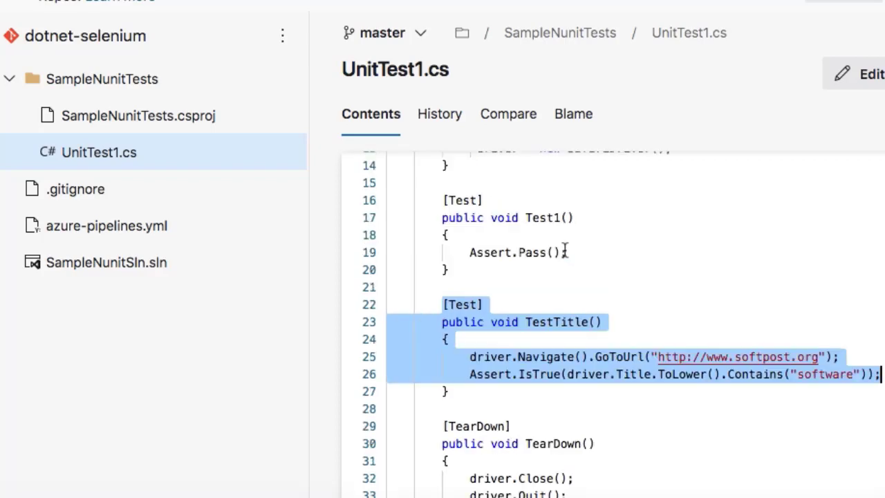
{"action": "left_click", "coordinate": [469, 253]}
{"action": "left_click_drag", "start_coordinate": [443, 200], "coordinate": [500, 271]}
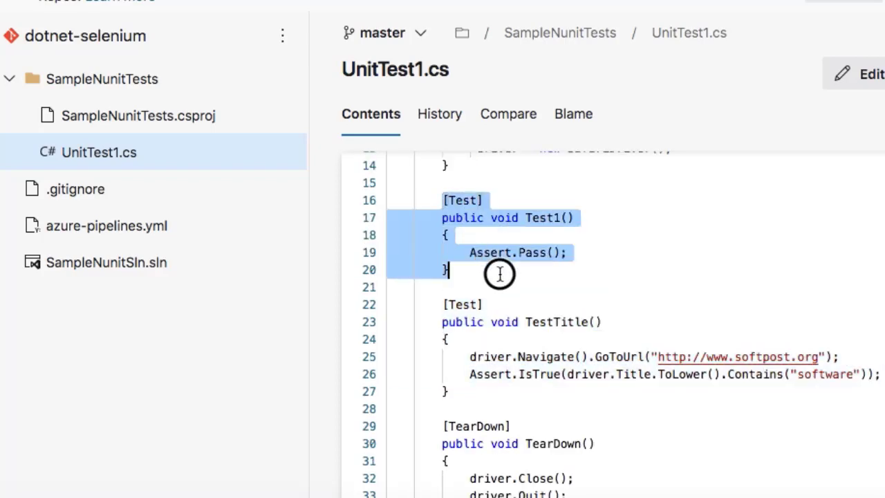
{"action": "left_click", "coordinate": [444, 304]}
{"action": "left_click_drag", "start_coordinate": [447, 302], "coordinate": [546, 393]}
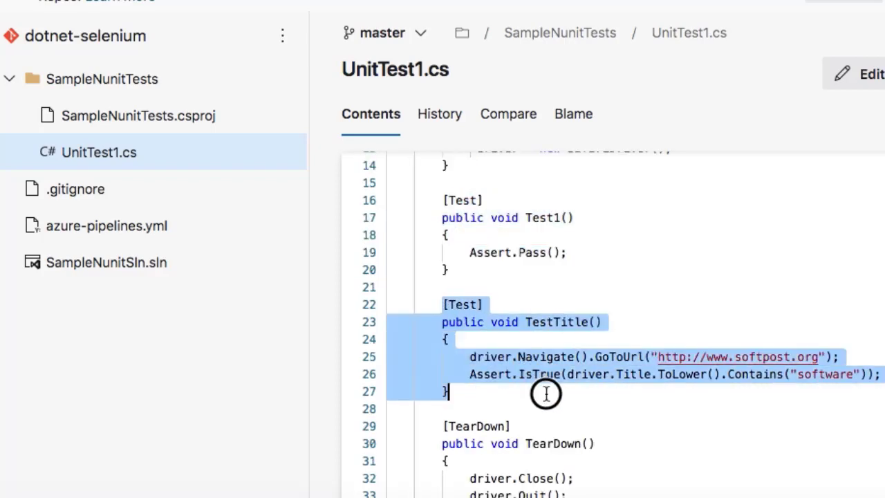
{"action": "left_click", "coordinate": [583, 252]}
{"action": "left_click_drag", "start_coordinate": [443, 200], "coordinate": [523, 266]}
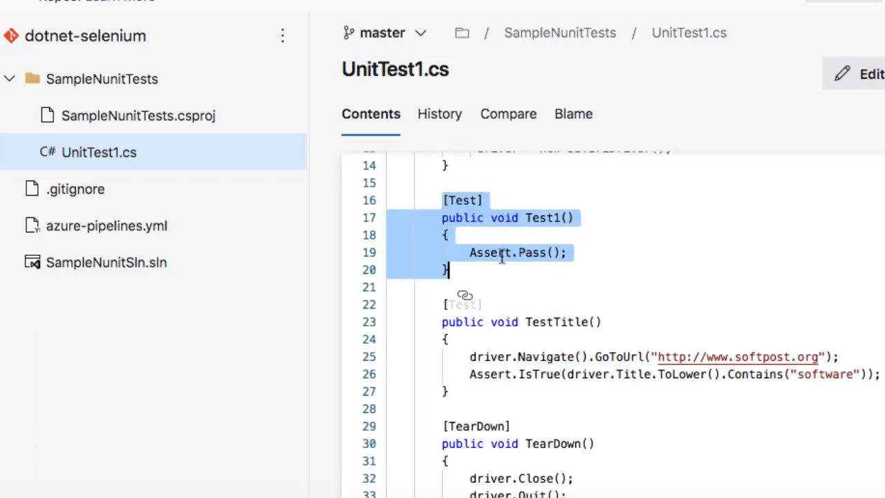
{"action": "left_click", "coordinate": [653, 257]}
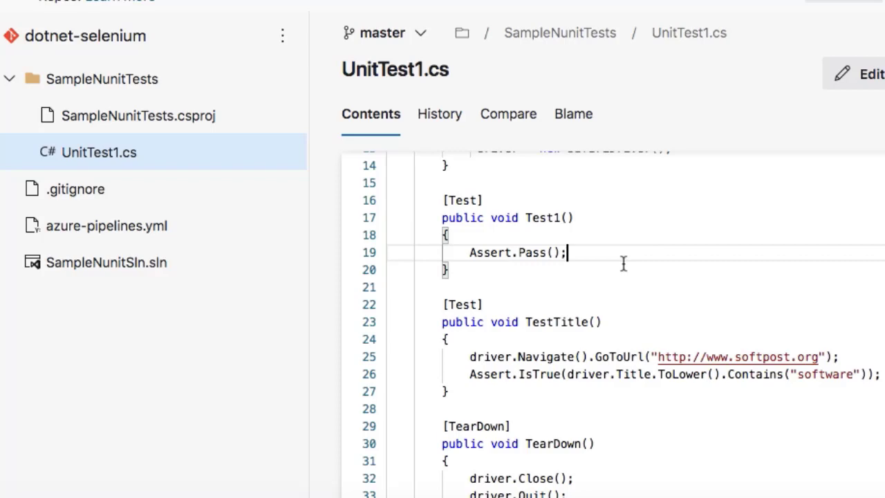
{"action": "scroll", "coordinate": [760, 219], "scroll_direction": "up", "scroll_amount": 3}
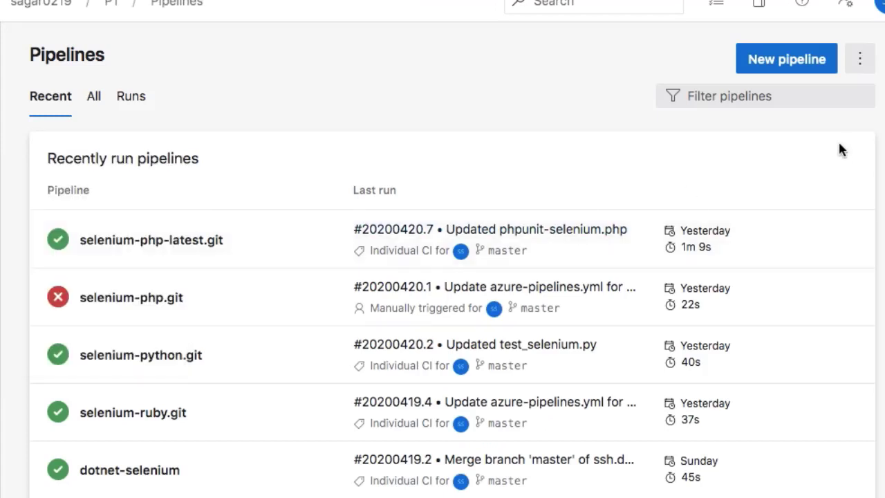
Start a new pipeline for the dotnet-selenium repository in project P1
{"action": "left_click", "coordinate": [787, 65]}
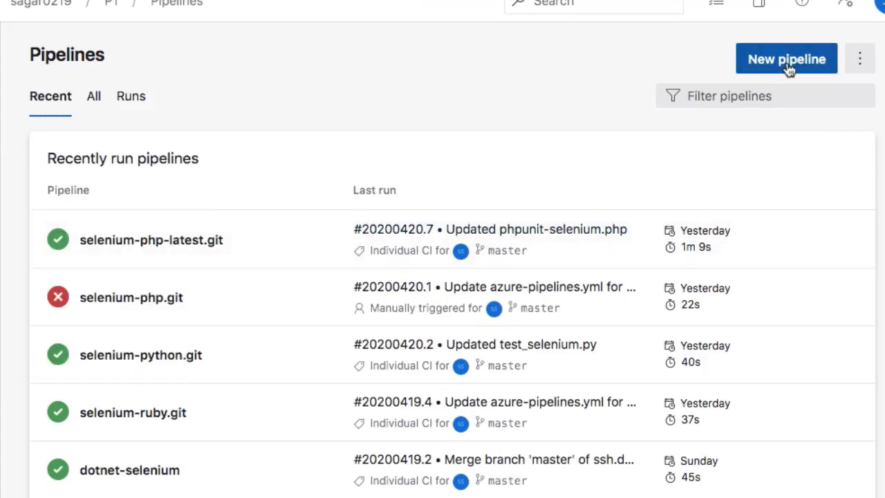
{"action": "left_click", "coordinate": [93, 185]}
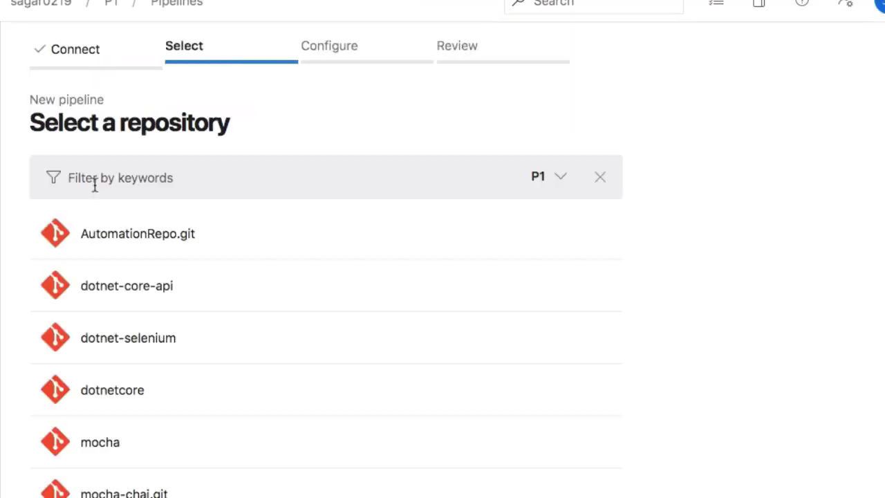
{"action": "left_click", "coordinate": [115, 332]}
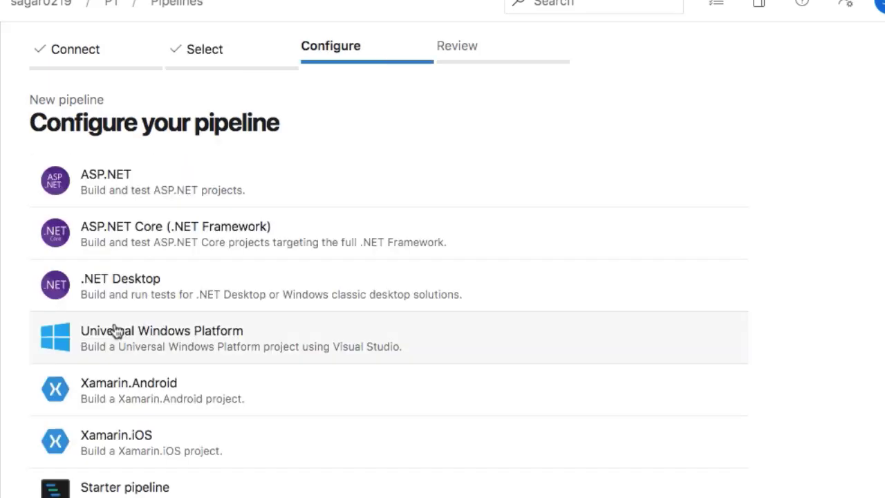
Configure the pipeline with the ASP.NET Core template that targets .NET Core
{"action": "scroll", "coordinate": [200, 360], "scroll_direction": "down", "scroll_amount": 3}
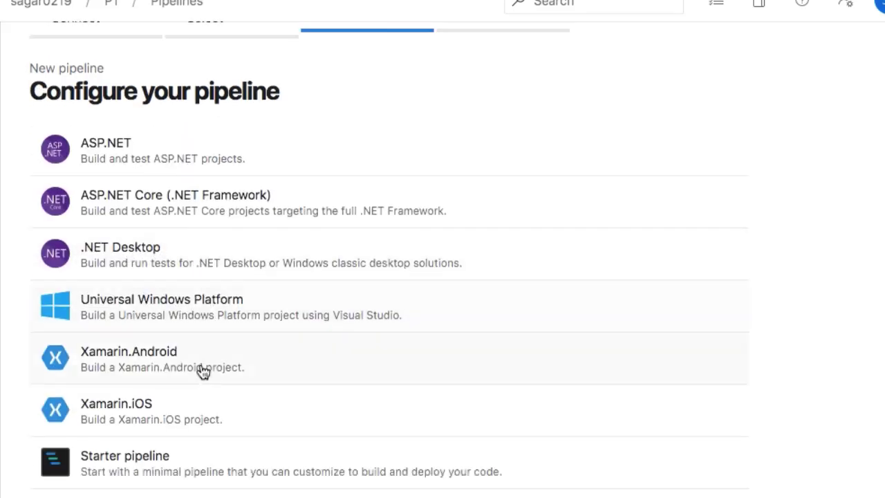
{"action": "scroll", "coordinate": [203, 370], "scroll_direction": "up", "scroll_amount": 3}
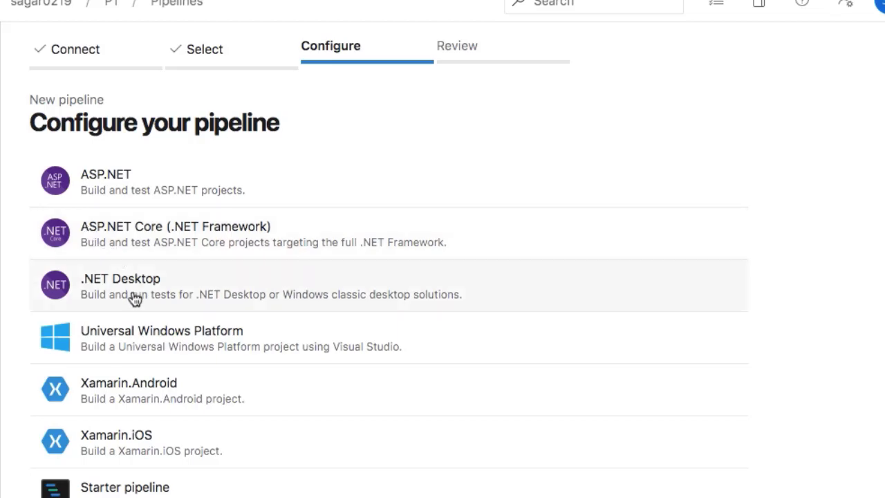
{"action": "scroll", "coordinate": [134, 298], "scroll_direction": "down", "scroll_amount": 3}
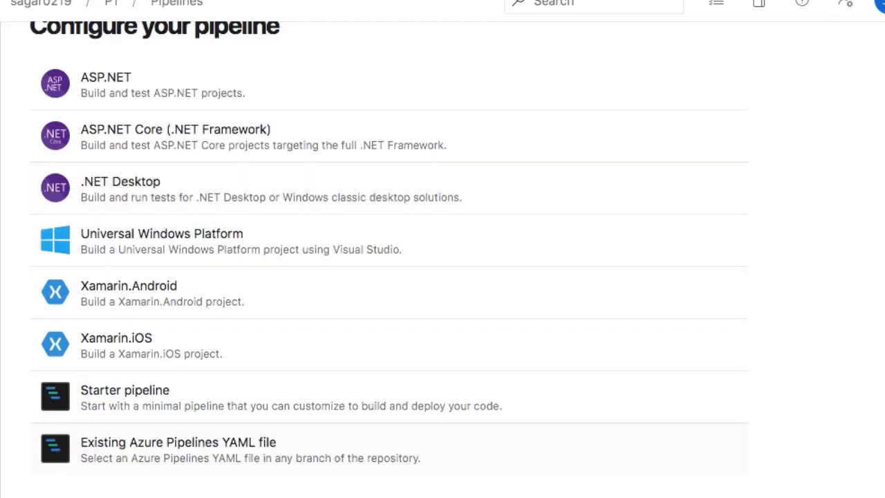
{"action": "scroll", "coordinate": [199, 463], "scroll_direction": "down", "scroll_amount": 15}
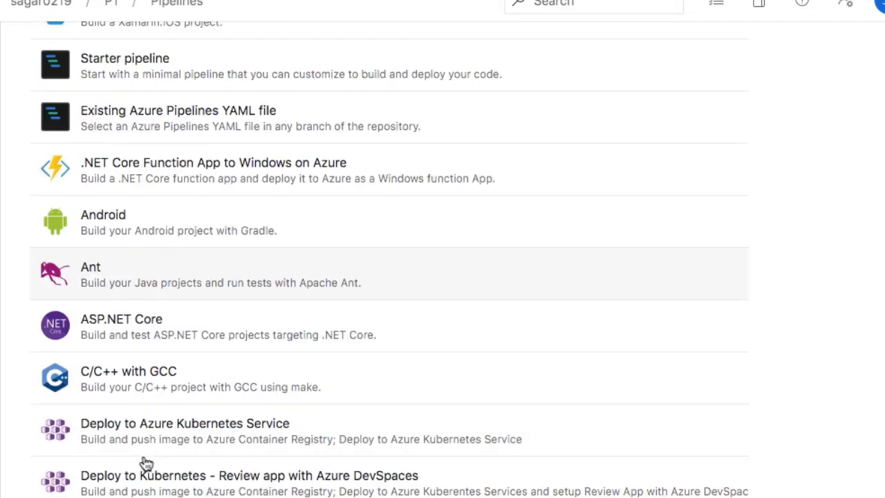
{"action": "scroll", "coordinate": [146, 463], "scroll_direction": "up", "scroll_amount": 15}
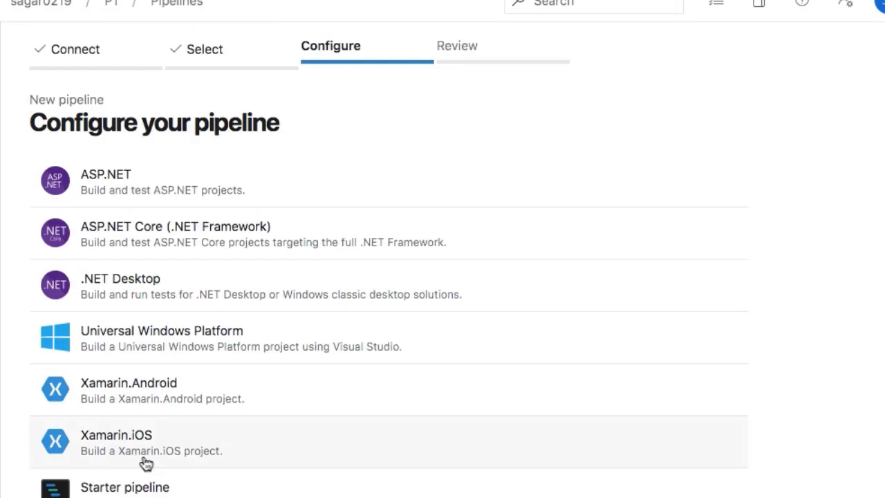
{"action": "scroll", "coordinate": [125, 361], "scroll_direction": "down", "scroll_amount": 5}
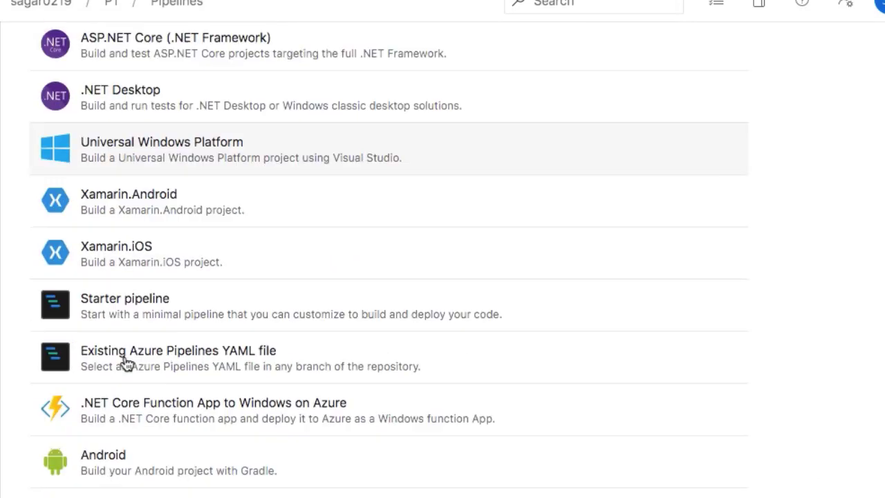
{"action": "scroll", "coordinate": [124, 362], "scroll_direction": "down", "scroll_amount": 5}
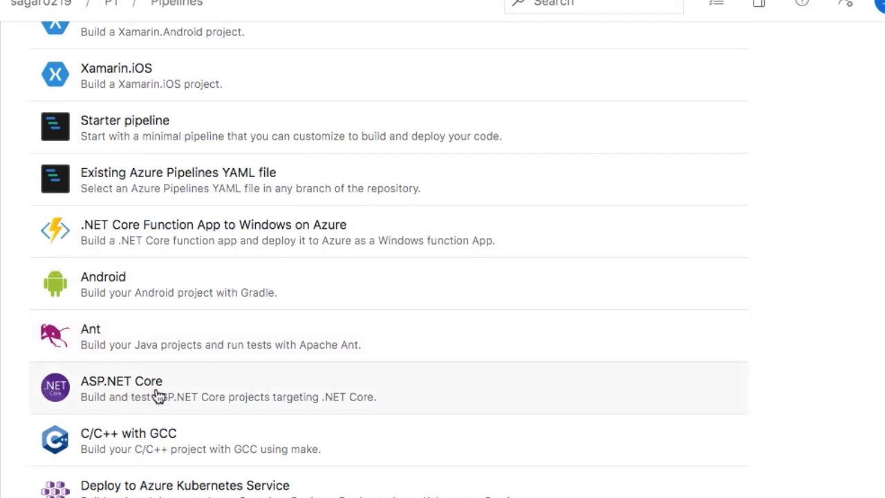
{"action": "left_click", "coordinate": [159, 395]}
Review the generated azure-pipelines-1.yml and save it without running, committing directly to the master branch
{"action": "scroll", "coordinate": [197, 387], "scroll_direction": "down", "scroll_amount": 2}
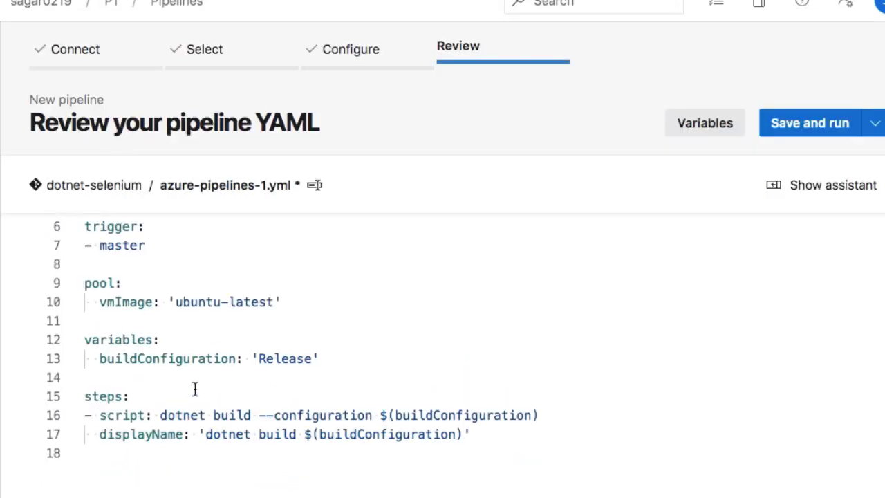
{"action": "scroll", "coordinate": [195, 389], "scroll_direction": "down", "scroll_amount": 3}
{"action": "scroll", "coordinate": [195, 390], "scroll_direction": "up", "scroll_amount": 2}
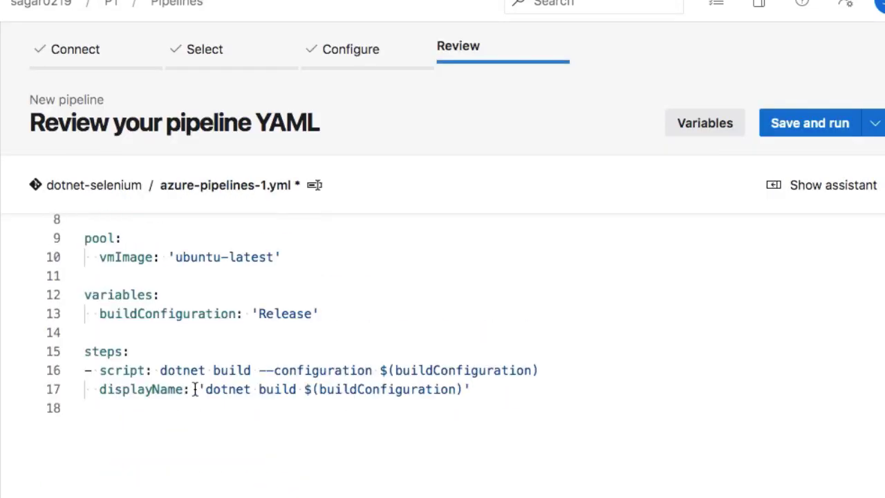
{"action": "scroll", "coordinate": [195, 389], "scroll_direction": "up", "scroll_amount": 3}
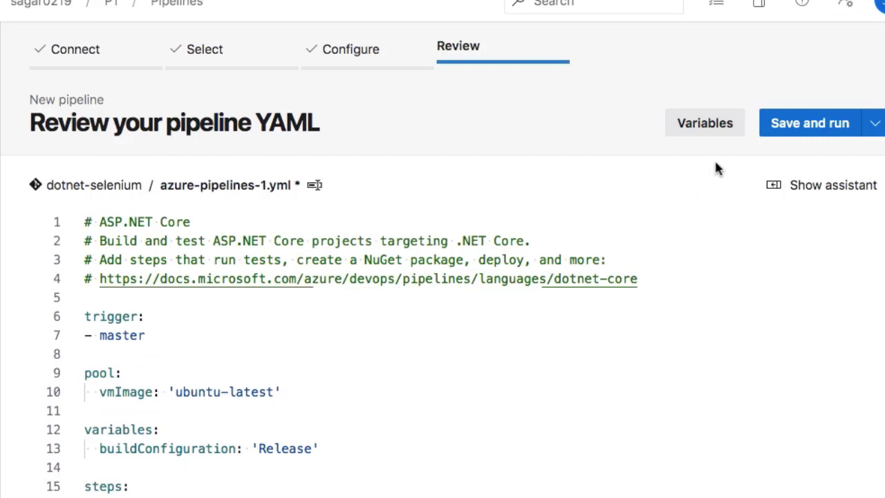
{"action": "left_click", "coordinate": [875, 123]}
{"action": "left_click", "coordinate": [737, 160]}
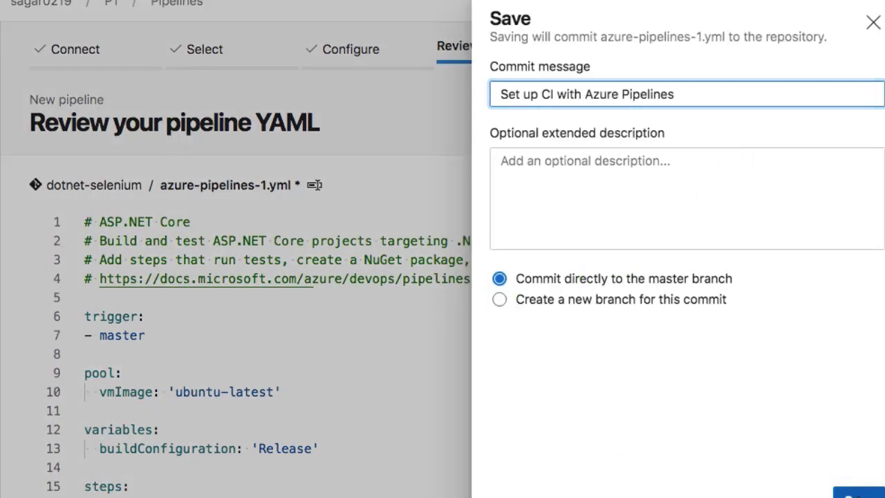
{"action": "left_click", "coordinate": [858, 494]}
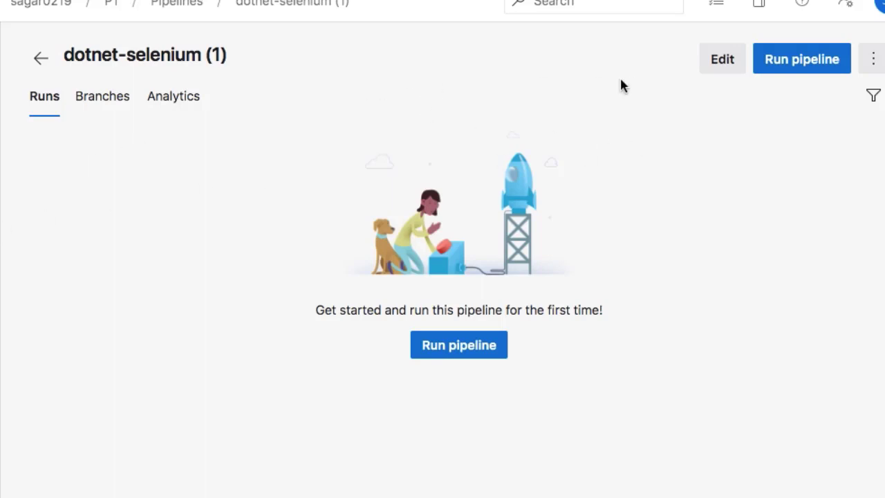
Open the new pipeline's YAML for editing and delete the dotnet build script and its displayName under steps
{"action": "left_click", "coordinate": [729, 65]}
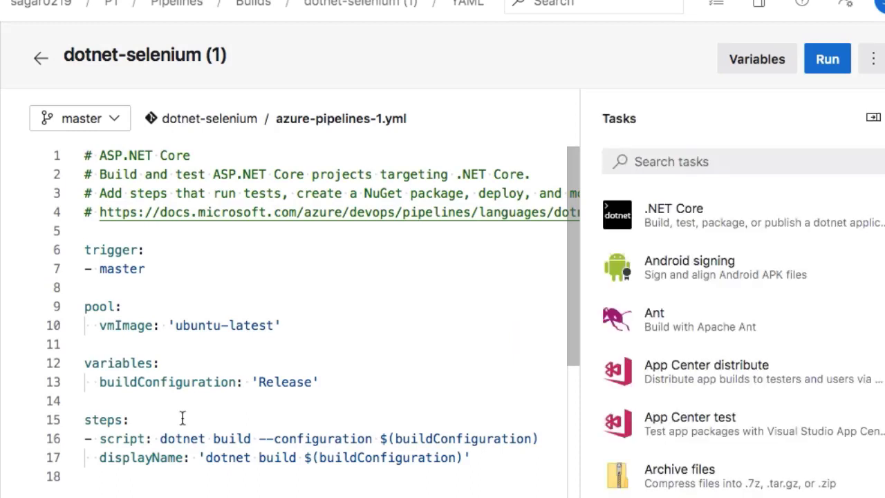
{"action": "scroll", "coordinate": [182, 418], "scroll_direction": "down", "scroll_amount": 2}
{"action": "left_click_drag", "start_coordinate": [474, 412], "coordinate": [8, 389]}
{"action": "key", "text": "BackSpace"}
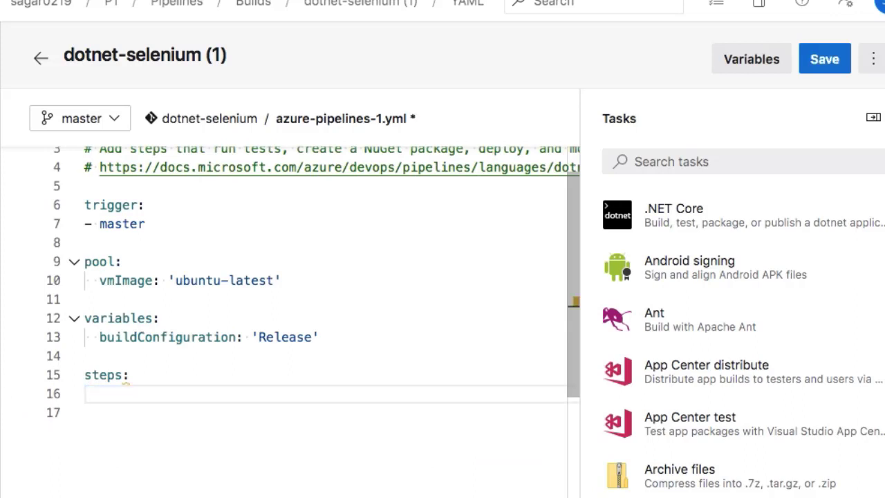
Add a .NET Core task with the test command under steps, keeping publishing of test results and code coverage enabled
{"action": "left_click", "coordinate": [719, 216]}
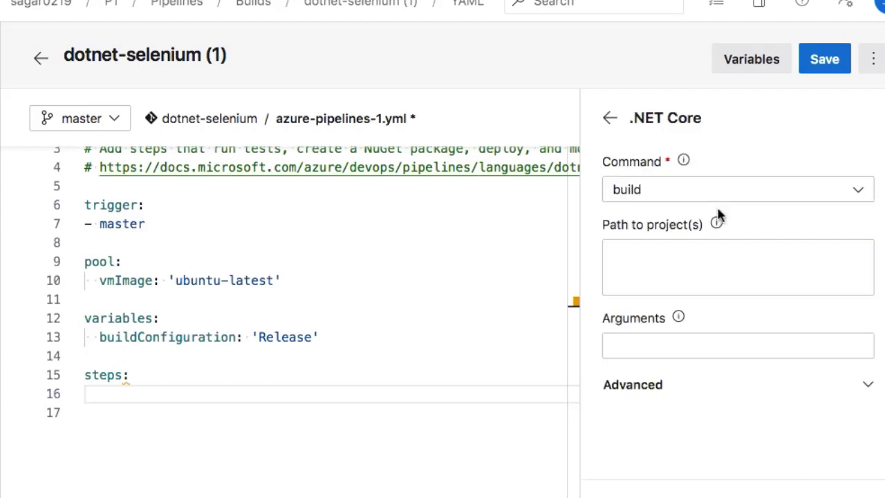
{"action": "left_click", "coordinate": [862, 192]}
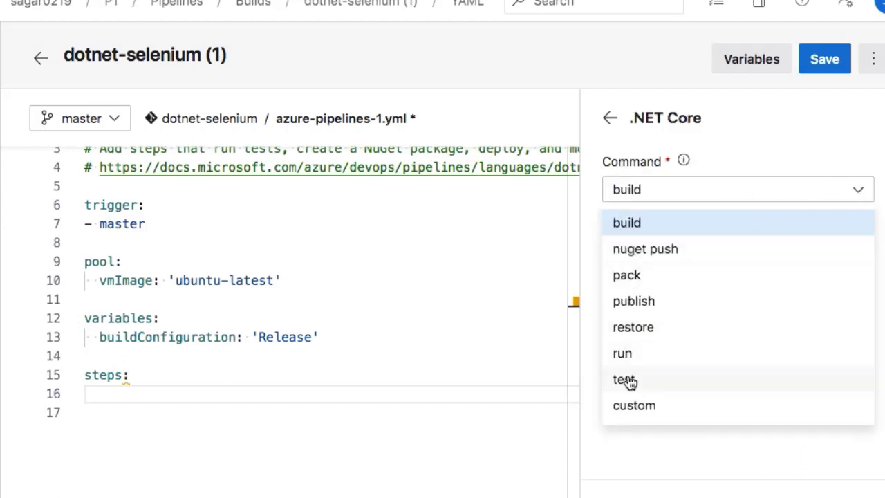
{"action": "left_click", "coordinate": [628, 379]}
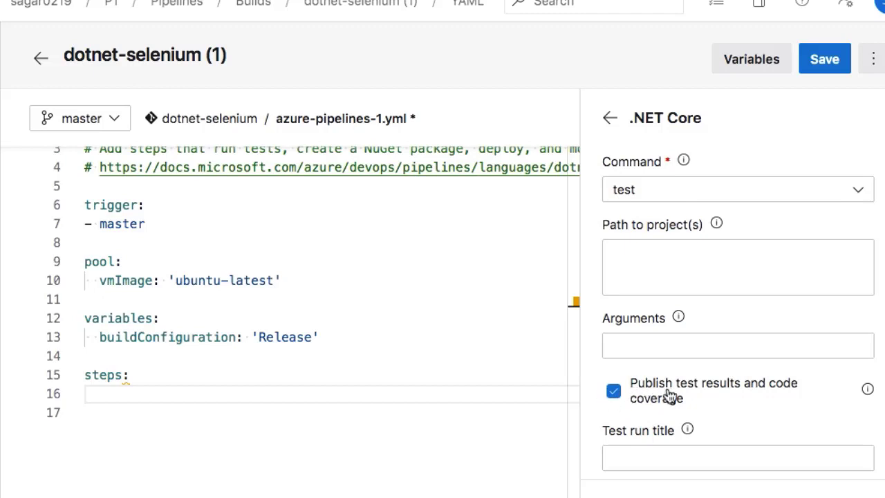
{"action": "scroll", "coordinate": [671, 397], "scroll_direction": "down", "scroll_amount": 1}
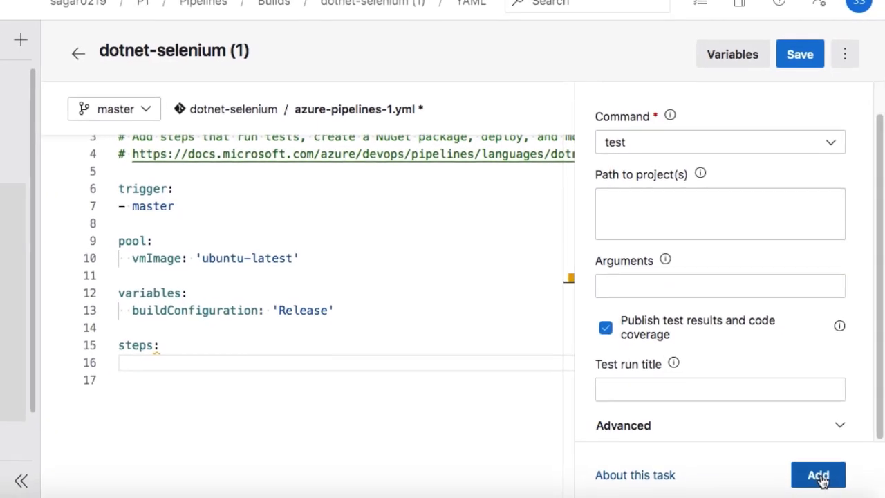
{"action": "left_click", "coordinate": [818, 477]}
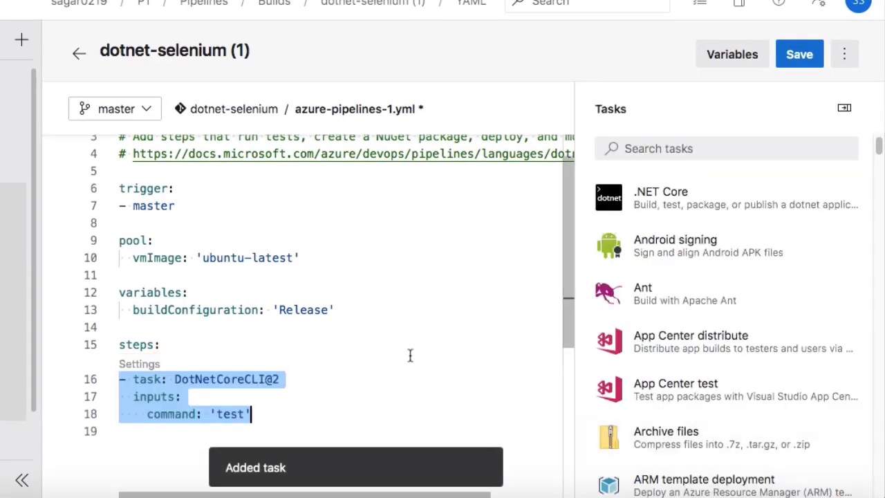
Set the pool's vmImage to 'macOS-latest' in the pipeline YAML
{"action": "left_click", "coordinate": [170, 310]}
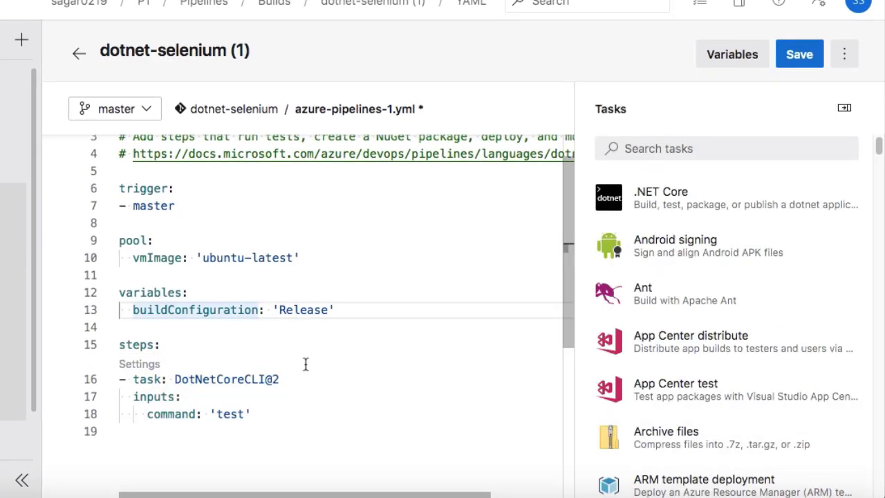
{"action": "left_click_drag", "start_coordinate": [243, 257], "coordinate": [203, 258]}
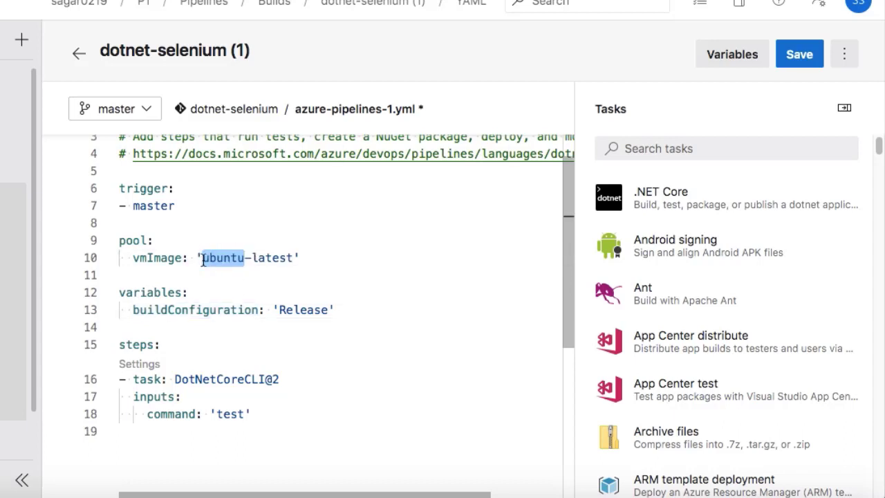
{"action": "type", "text": "macOS"}
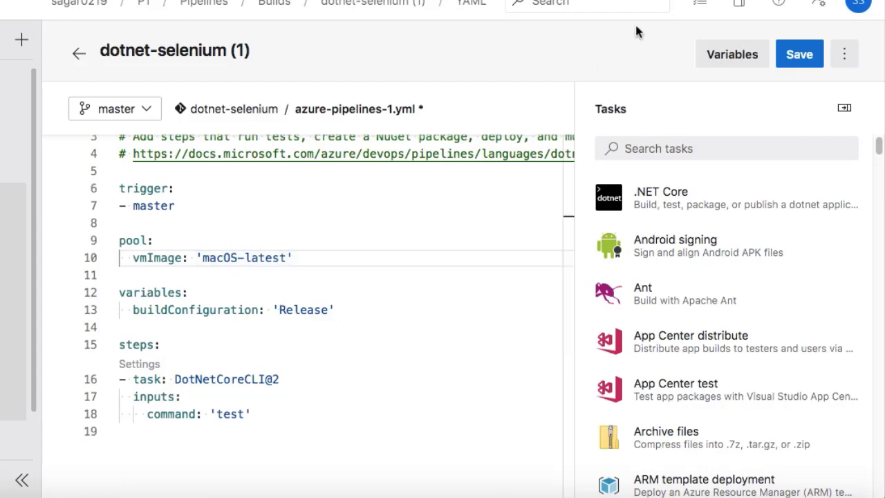
Save azure-pipelines-1.yml with a commit directly to the master branch and return to the project's pipelines list
{"action": "left_click", "coordinate": [799, 56]}
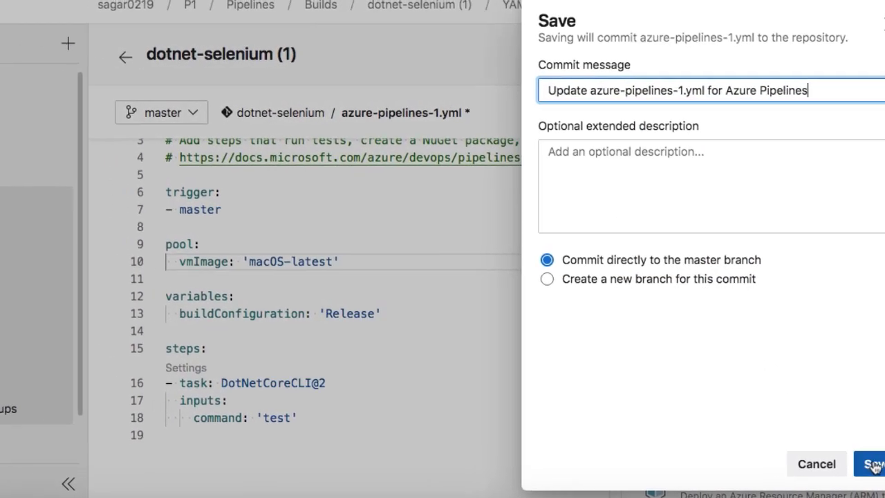
{"action": "left_click", "coordinate": [873, 464]}
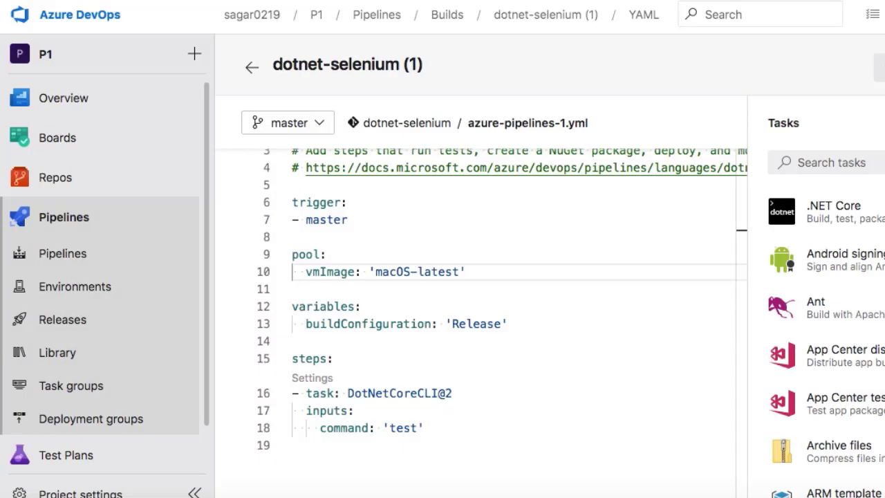
{"action": "left_click", "coordinate": [76, 260]}
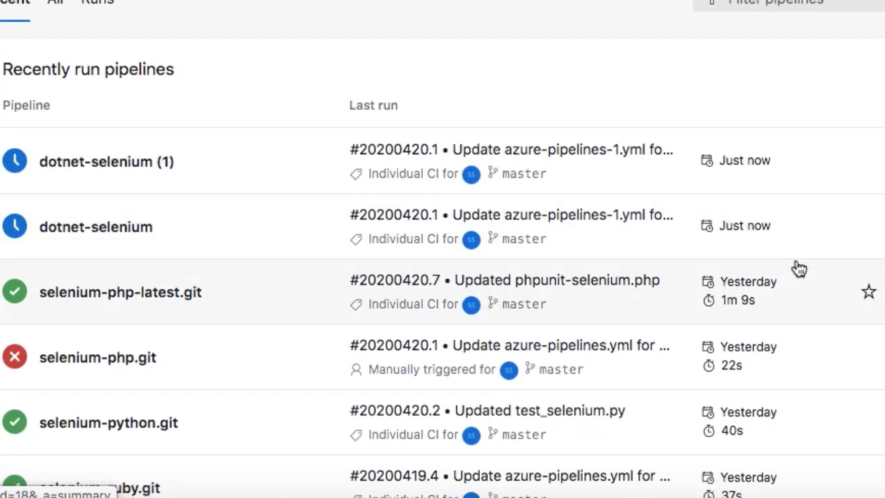
{"action": "left_click", "coordinate": [884, 287]}
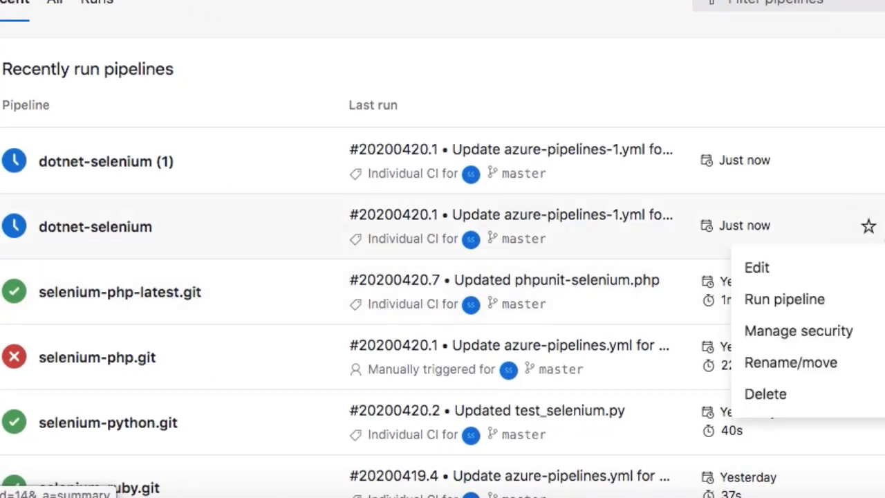
{"action": "left_click", "coordinate": [765, 394]}
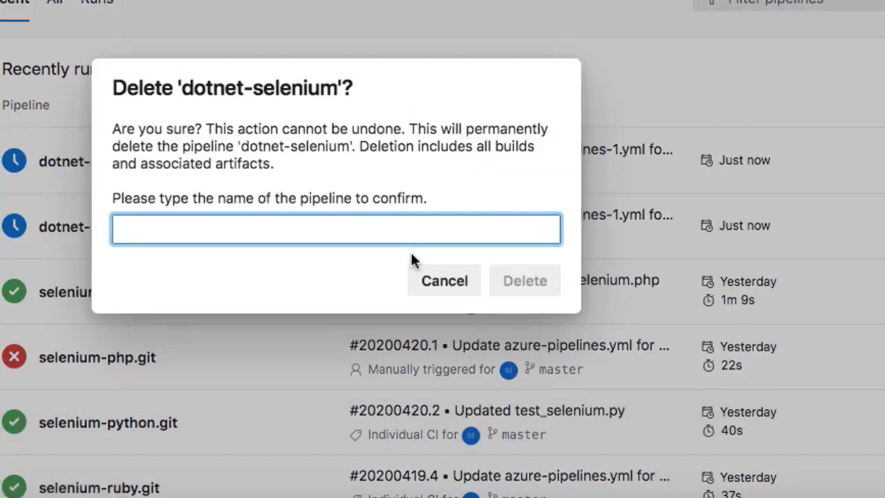
{"action": "left_click", "coordinate": [444, 281]}
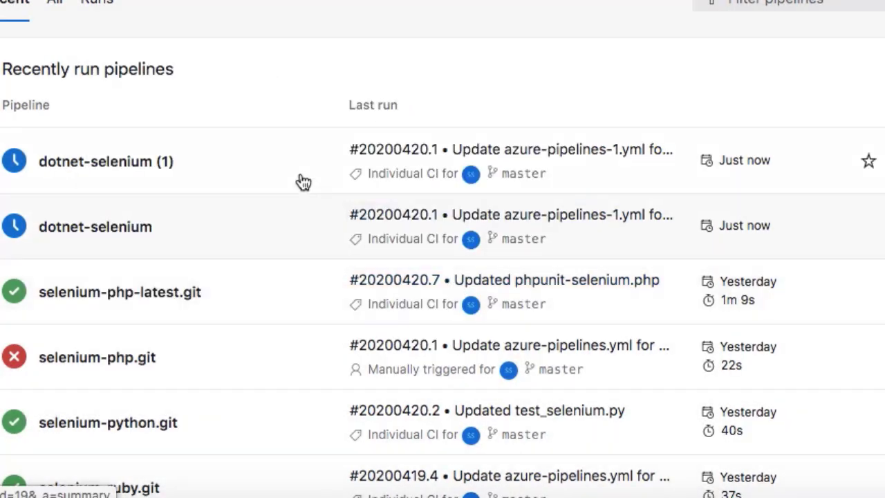
Open the latest run of the dotnet-selenium (1) pipeline and check its job log
{"action": "left_click", "coordinate": [217, 179]}
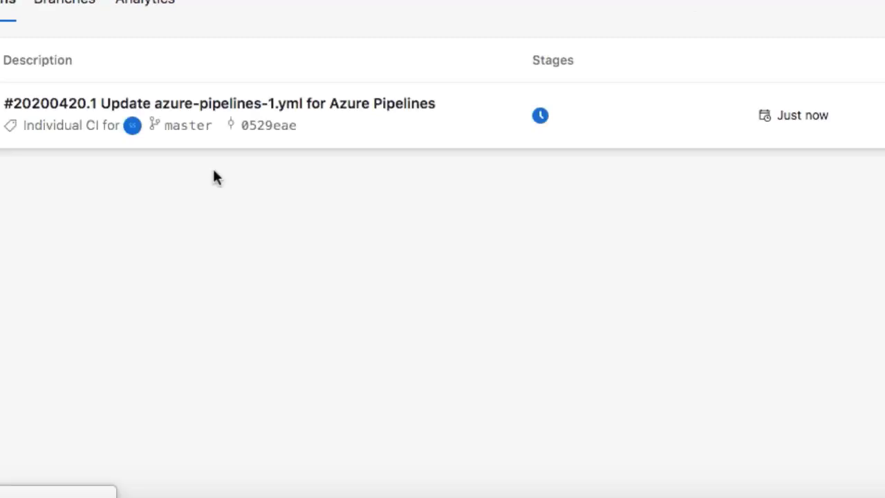
{"action": "left_click", "coordinate": [484, 153]}
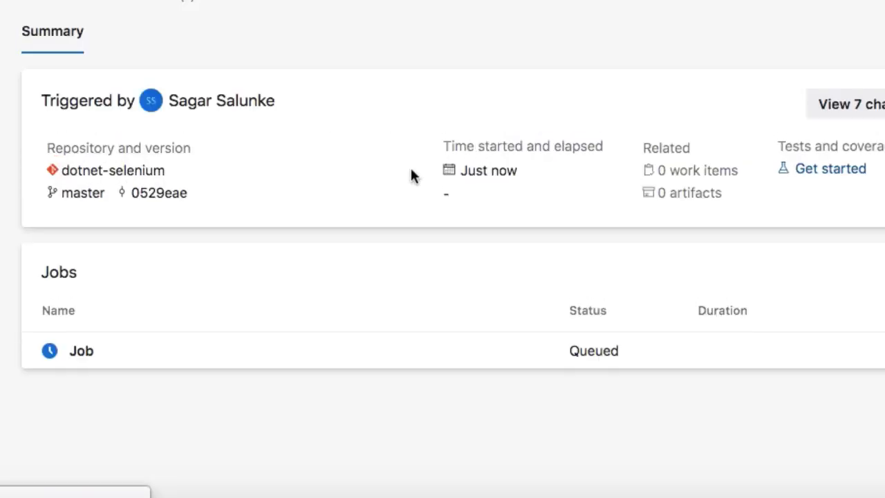
{"action": "left_click", "coordinate": [185, 353]}
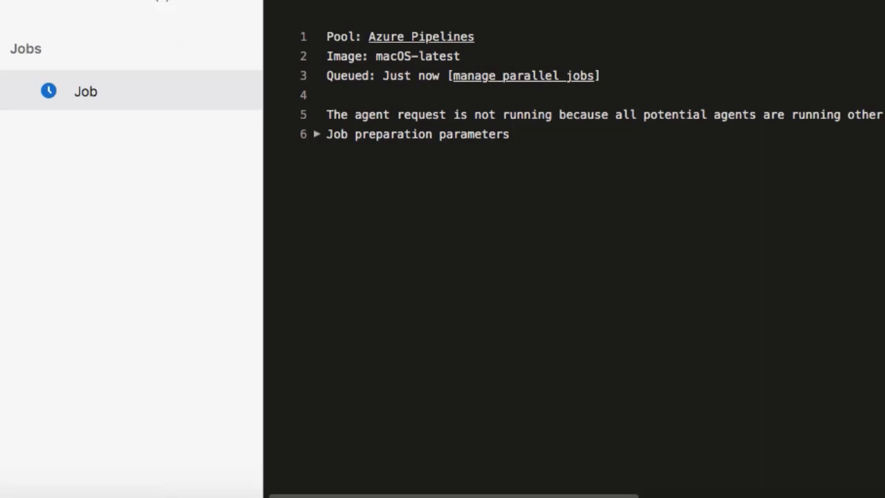
Cancel run #20200420.1 of the older dotnet-selenium pipeline and return to the pipelines list
{"action": "left_click", "coordinate": [2, 180]}
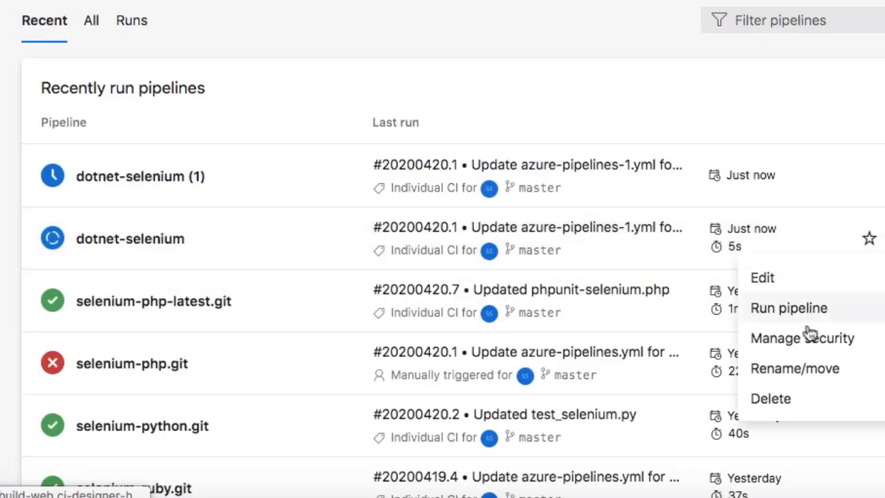
{"action": "left_click", "coordinate": [167, 230]}
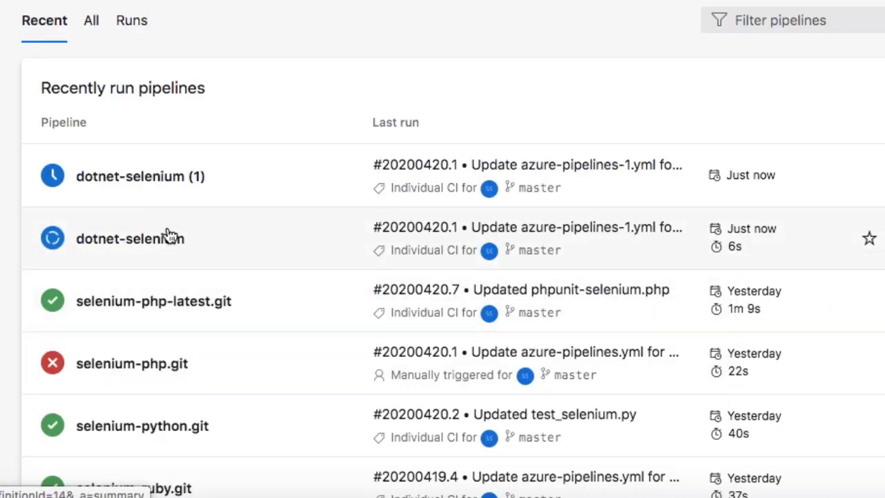
{"action": "left_click", "coordinate": [868, 156]}
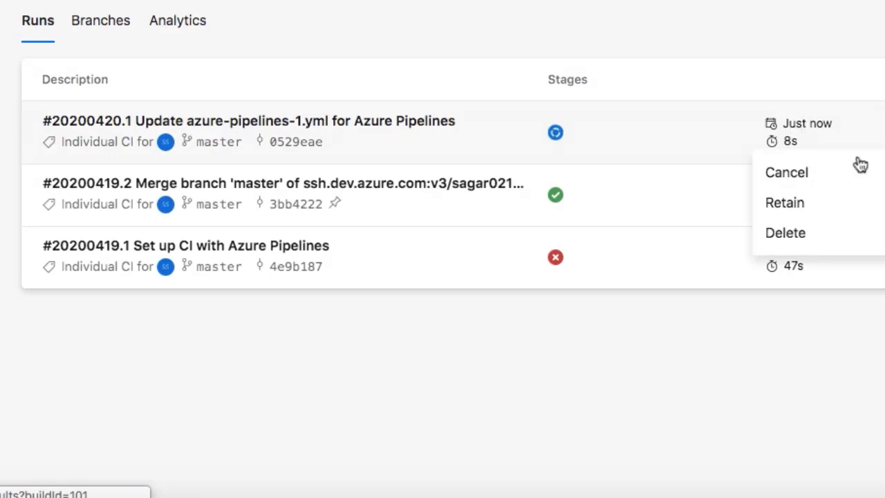
{"action": "left_click", "coordinate": [802, 175]}
{"action": "left_click", "coordinate": [551, 253]}
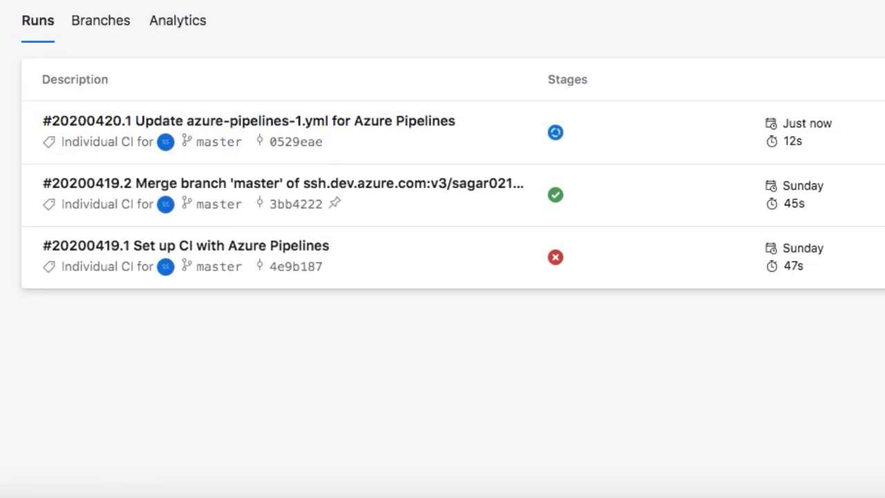
{"action": "key", "text": "super+bracketleft"}
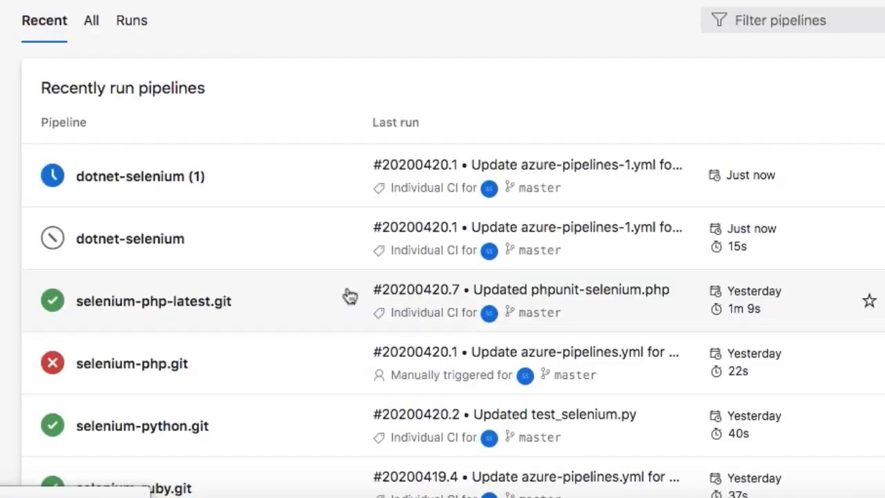
Follow the dotnet-selenium (1) run's job through to completion and inspect the log of its post-job checkout
{"action": "left_click", "coordinate": [238, 200]}
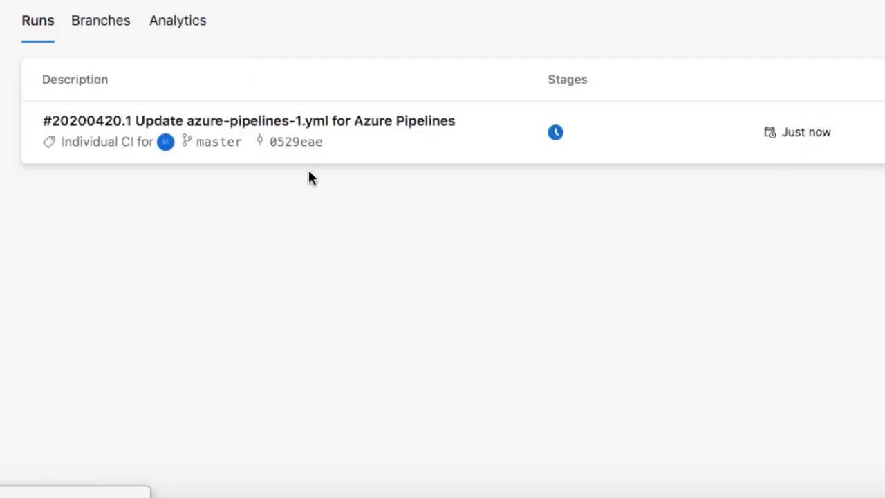
{"action": "left_click", "coordinate": [381, 152]}
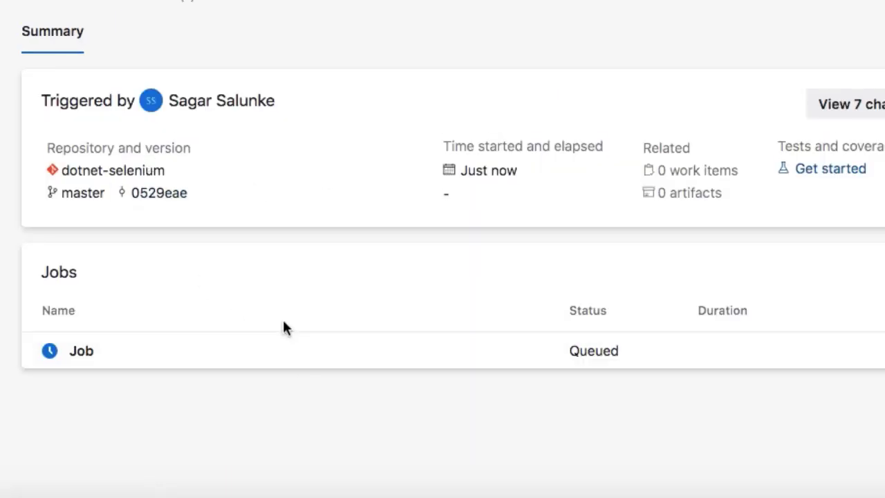
{"action": "left_click", "coordinate": [258, 349]}
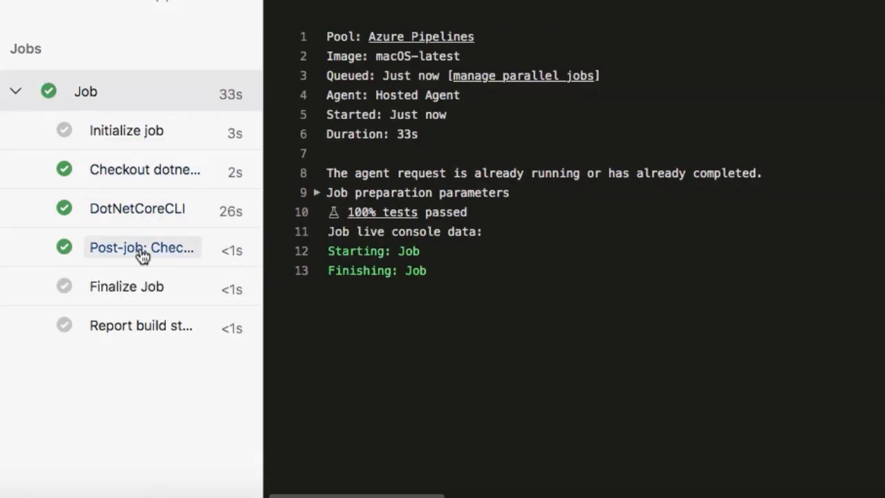
{"action": "left_click", "coordinate": [114, 246]}
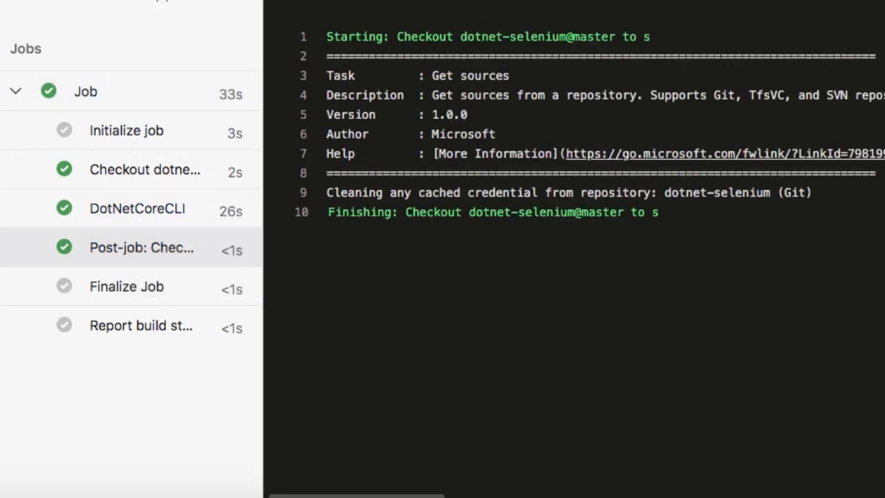
Review the run's test results with Passed added to the outcome filter so the individual tests are listed
{"action": "left_click", "coordinate": [56, 81]}
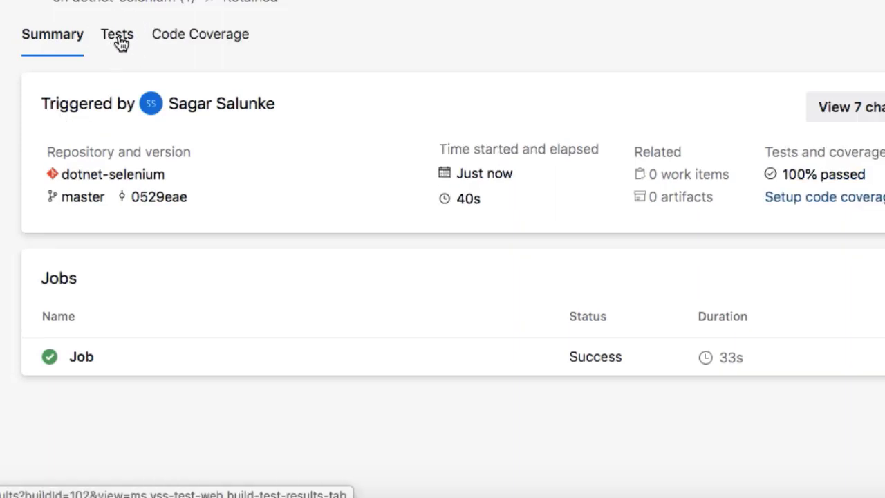
{"action": "left_click", "coordinate": [117, 38]}
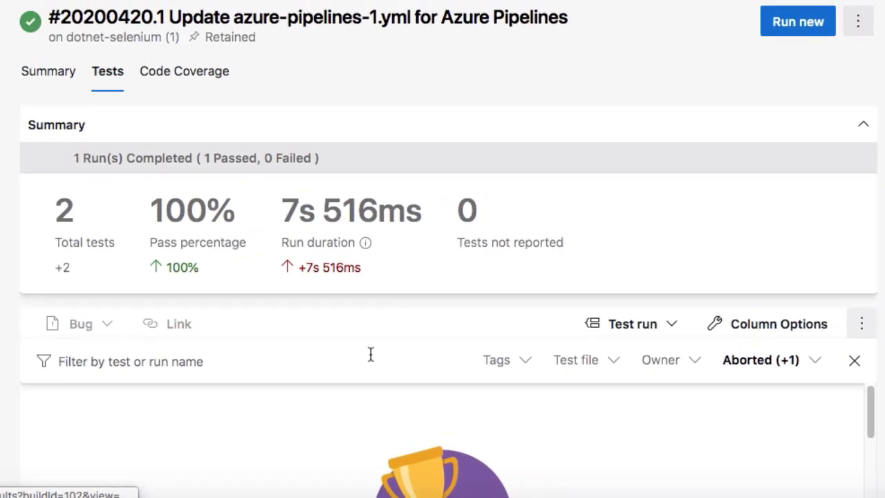
{"action": "left_click", "coordinate": [811, 366]}
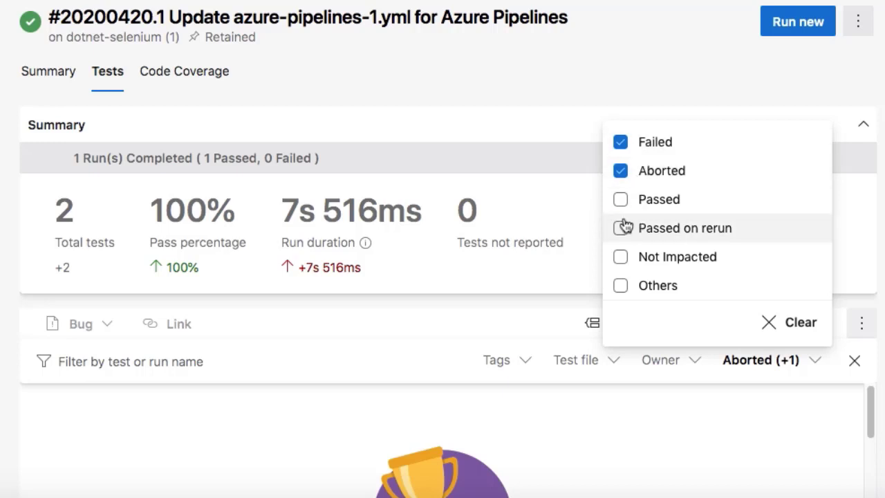
{"action": "left_click", "coordinate": [621, 199]}
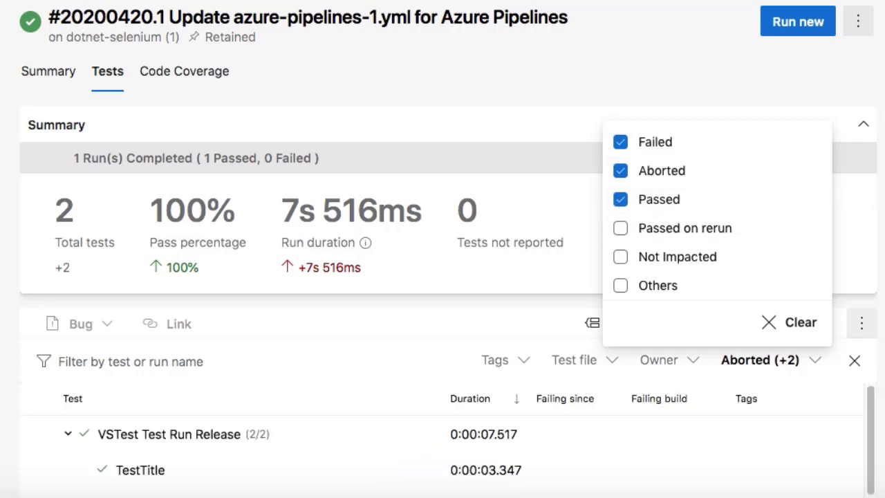
{"action": "key", "text": "Escape"}
{"action": "scroll", "coordinate": [253, 436], "scroll_direction": "down", "scroll_amount": 1}
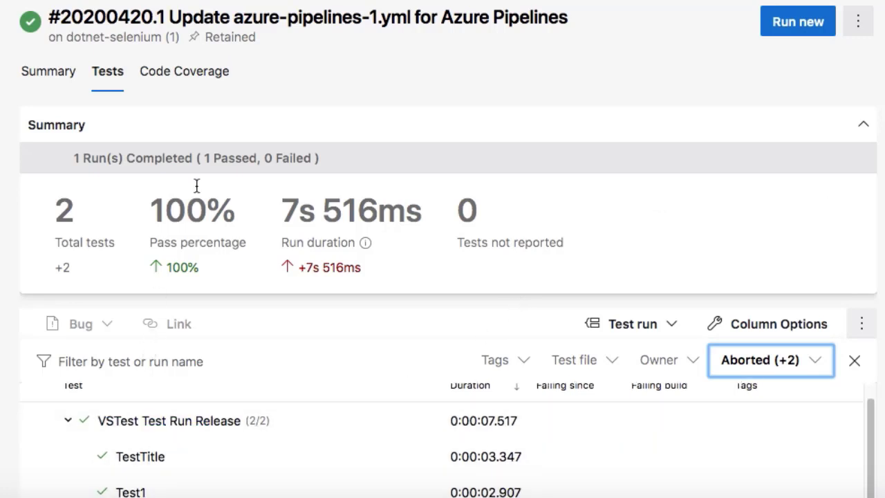
Check the run's code coverage report and go back to its test results
{"action": "left_click", "coordinate": [194, 76]}
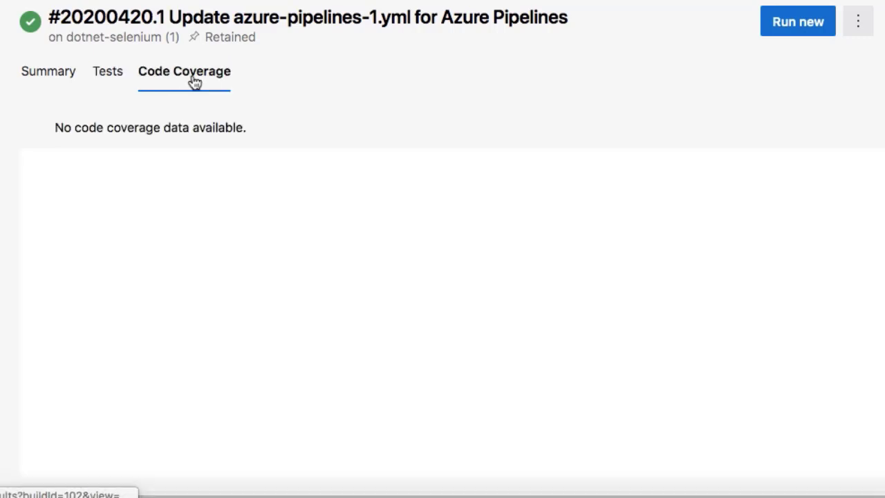
{"action": "left_click", "coordinate": [103, 79]}
{"action": "left_click", "coordinate": [173, 91]}
{"action": "left_click", "coordinate": [112, 83]}
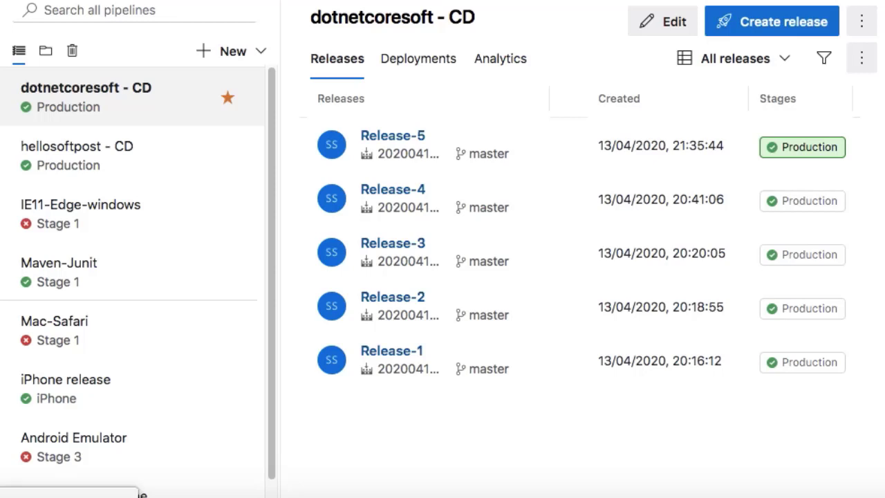
Compare the project's build pipelines list with its release pipelines
{"action": "left_click", "coordinate": [78, 239]}
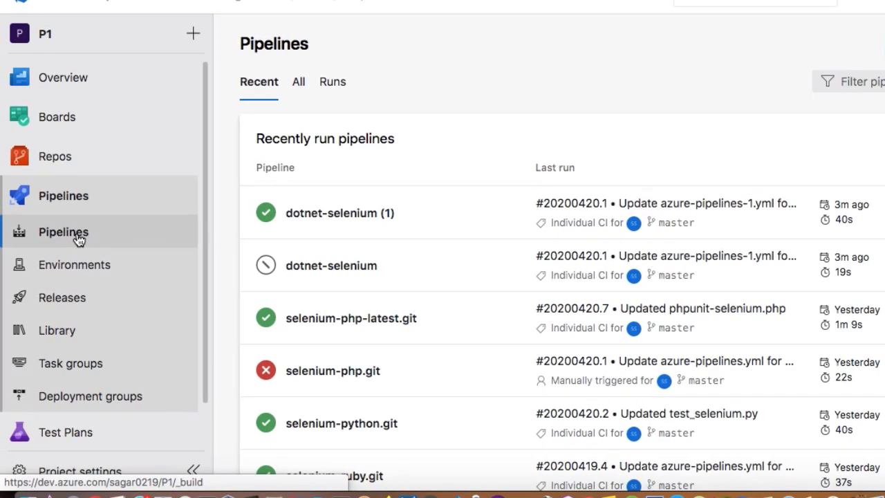
{"action": "left_click", "coordinate": [62, 300]}
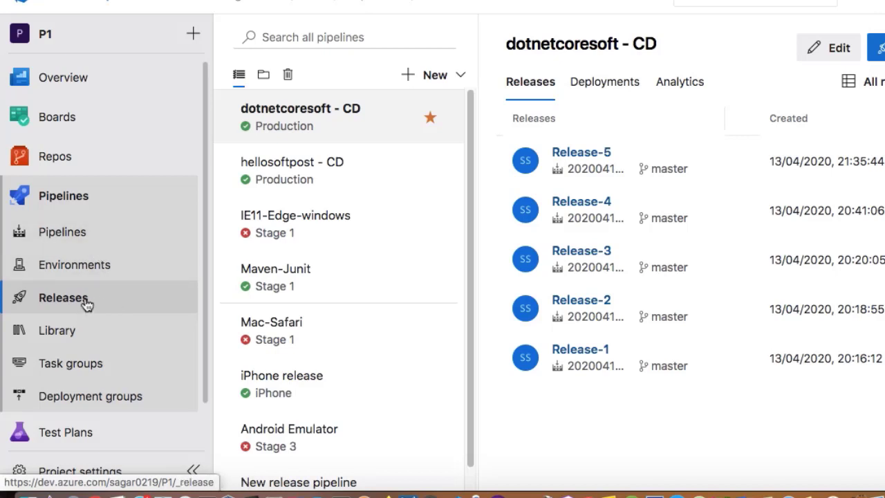
{"action": "left_click", "coordinate": [86, 232]}
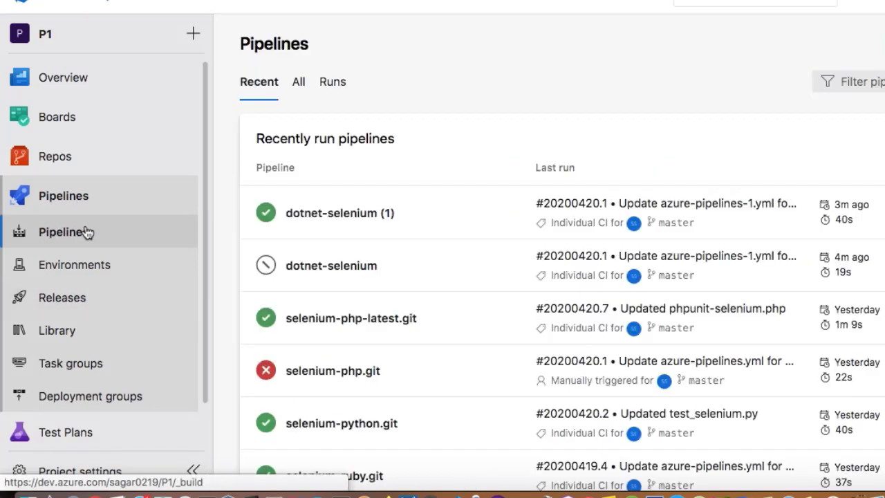
{"action": "left_click", "coordinate": [80, 311]}
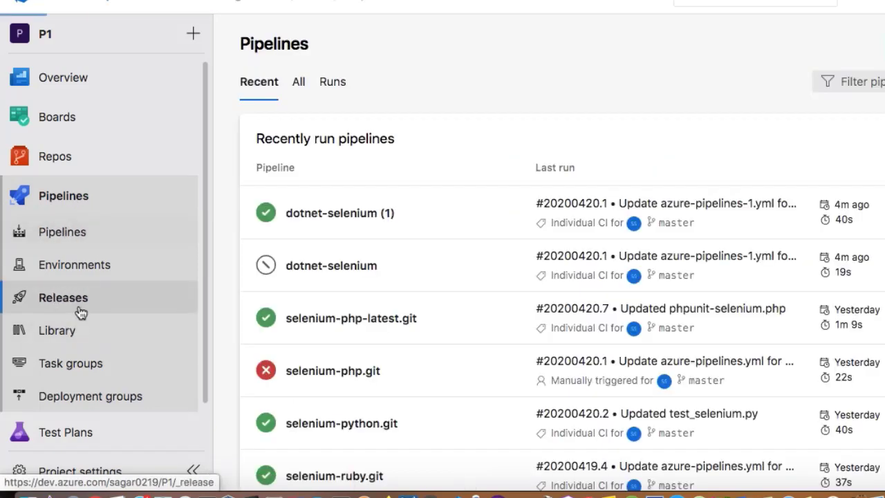